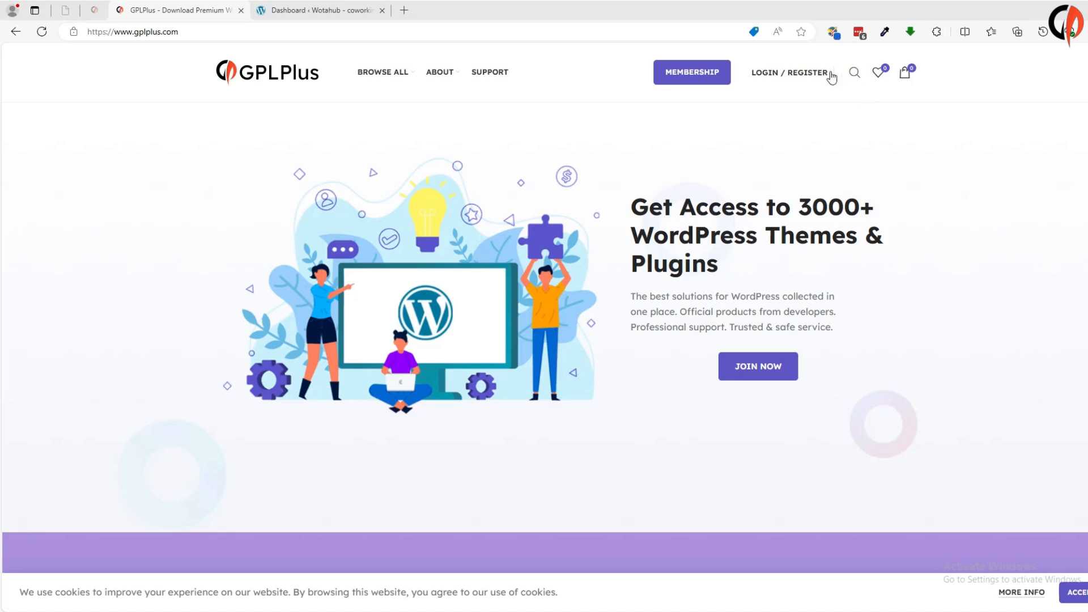
Search the GPLPlus site for "Pitoon" and open the Pitoon – Creative Digital Agency WordPress Theme product page
{"action": "left_click", "coordinate": [854, 72]}
{"action": "type", "text": "Pitoon"}
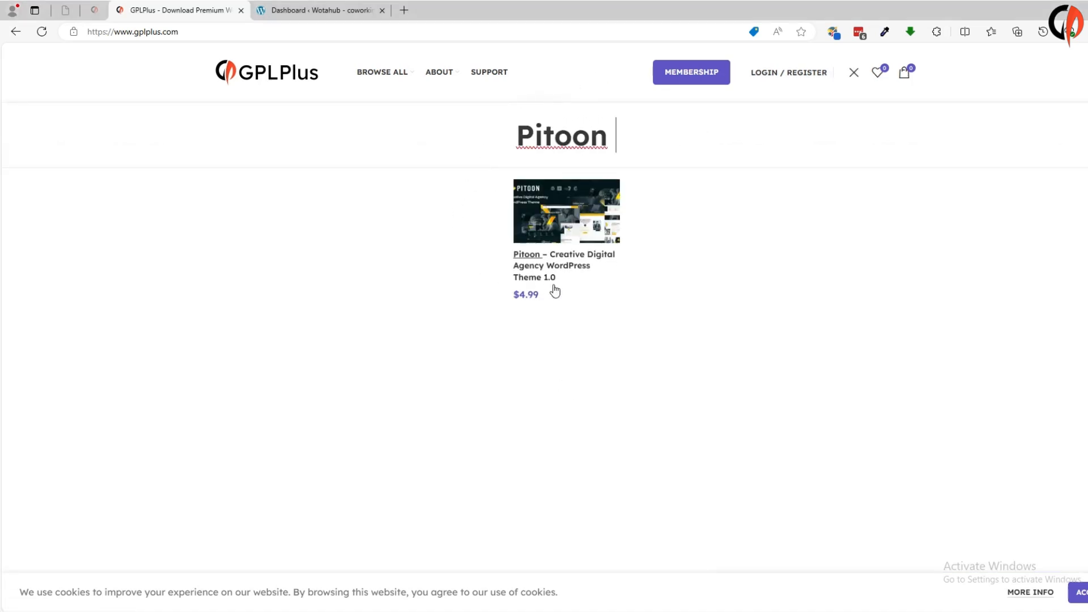
{"action": "left_click", "coordinate": [575, 226]}
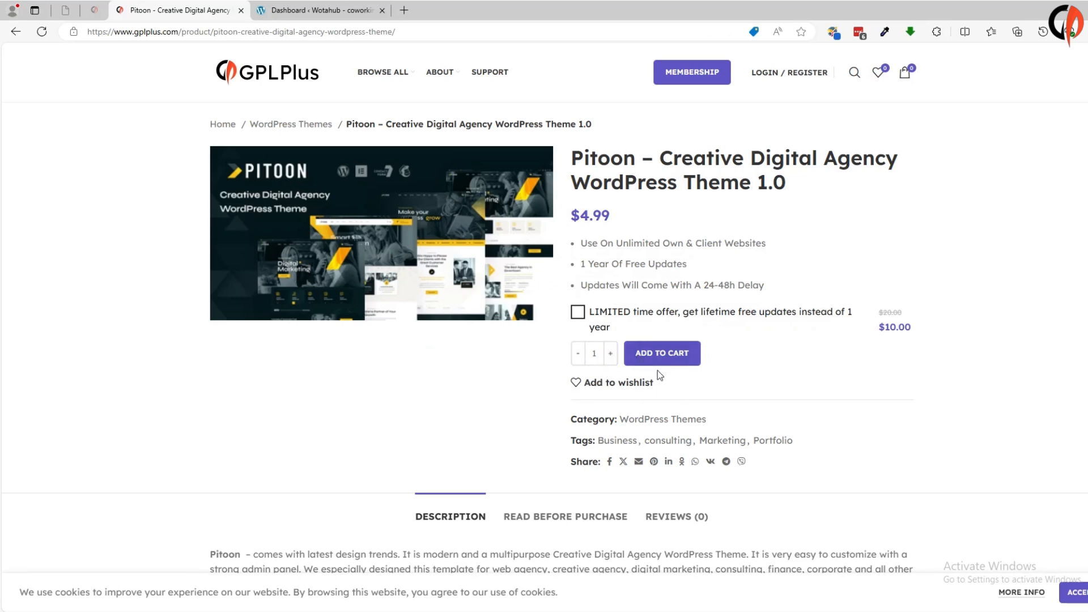
Switch to File Explorer, extract the CC-pitoon-v1.0 archive on the Desktop, and open the pitoon-wp-full folder inside the extracted folder
{"action": "key", "text": "alt+Tab"}
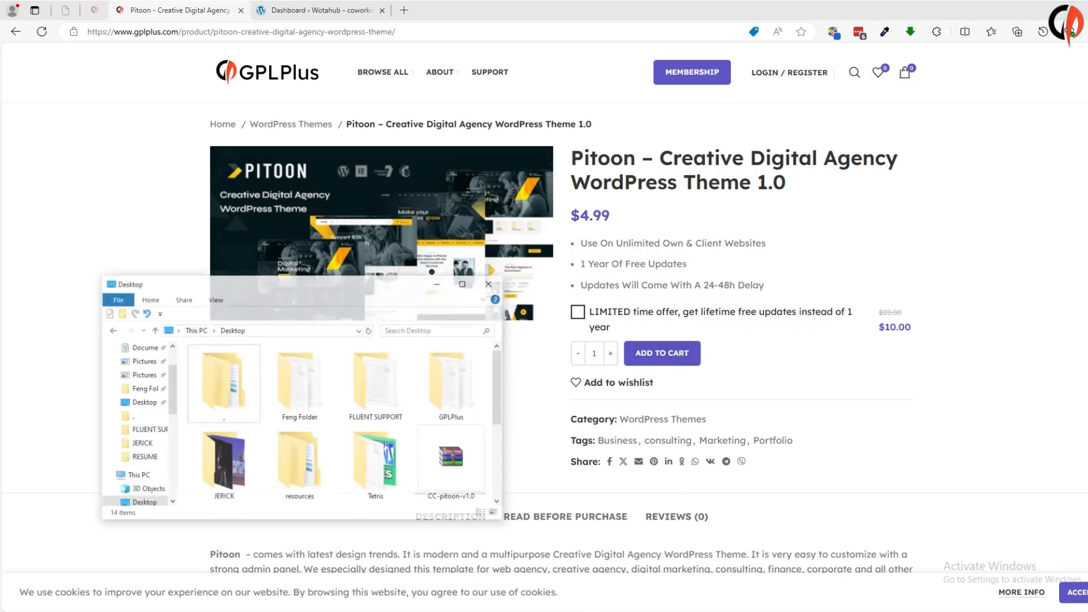
{"action": "left_click", "coordinate": [458, 458]}
{"action": "right_click", "coordinate": [450, 452]}
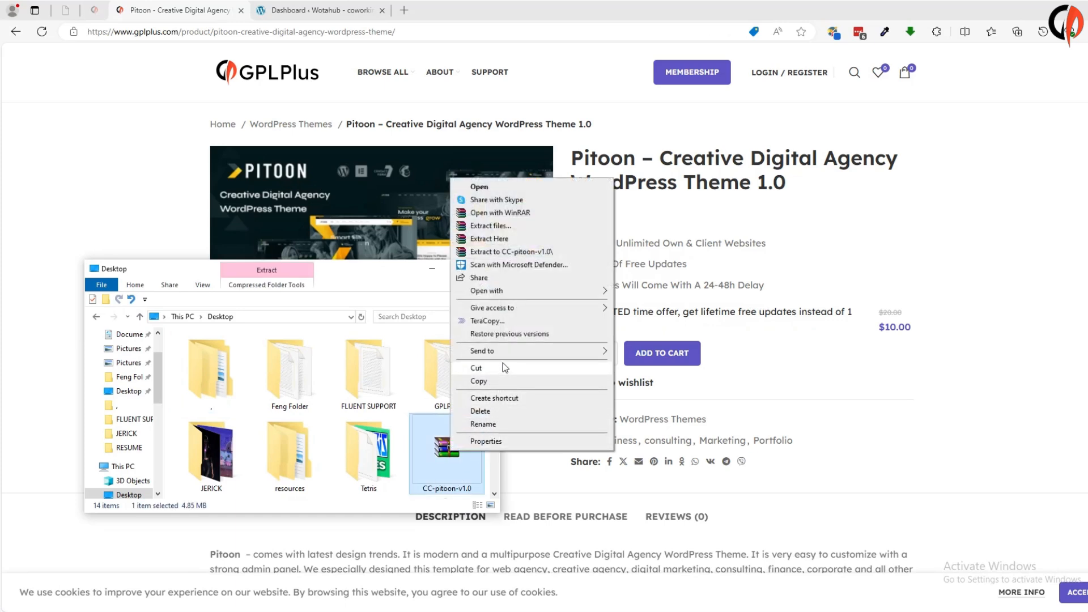
{"action": "left_click", "coordinate": [497, 227]}
{"action": "left_click", "coordinate": [603, 435]}
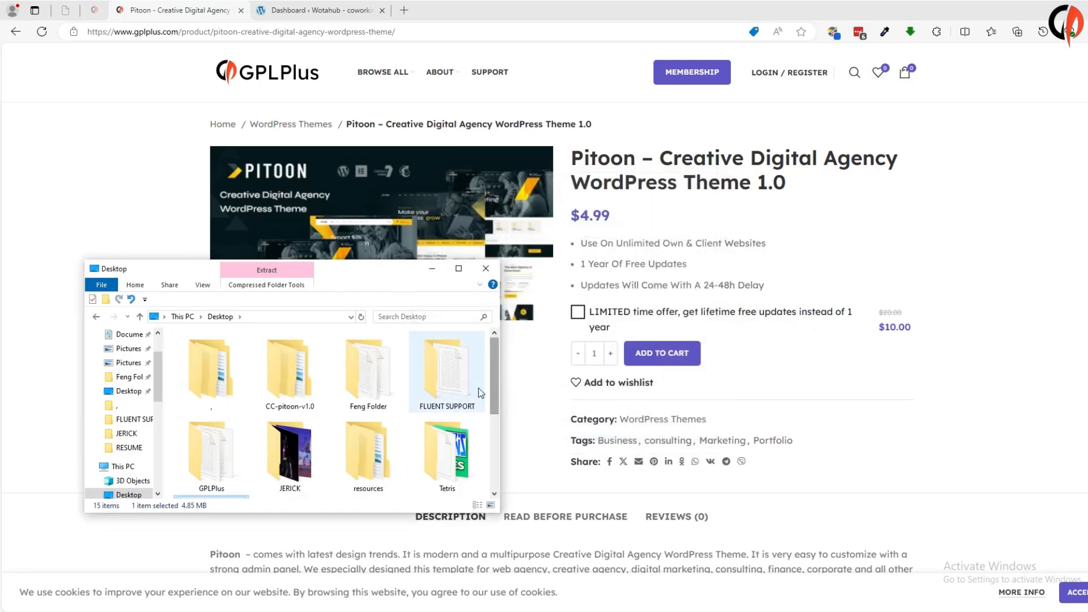
{"action": "left_click", "coordinate": [289, 380]}
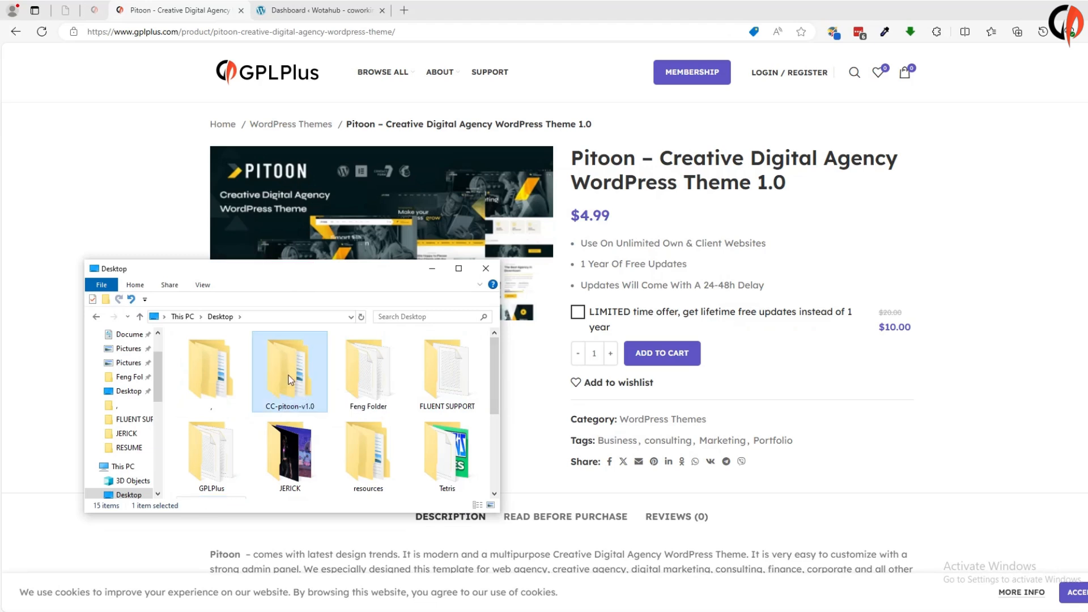
{"action": "double_click", "coordinate": [290, 379]}
{"action": "double_click", "coordinate": [205, 354]}
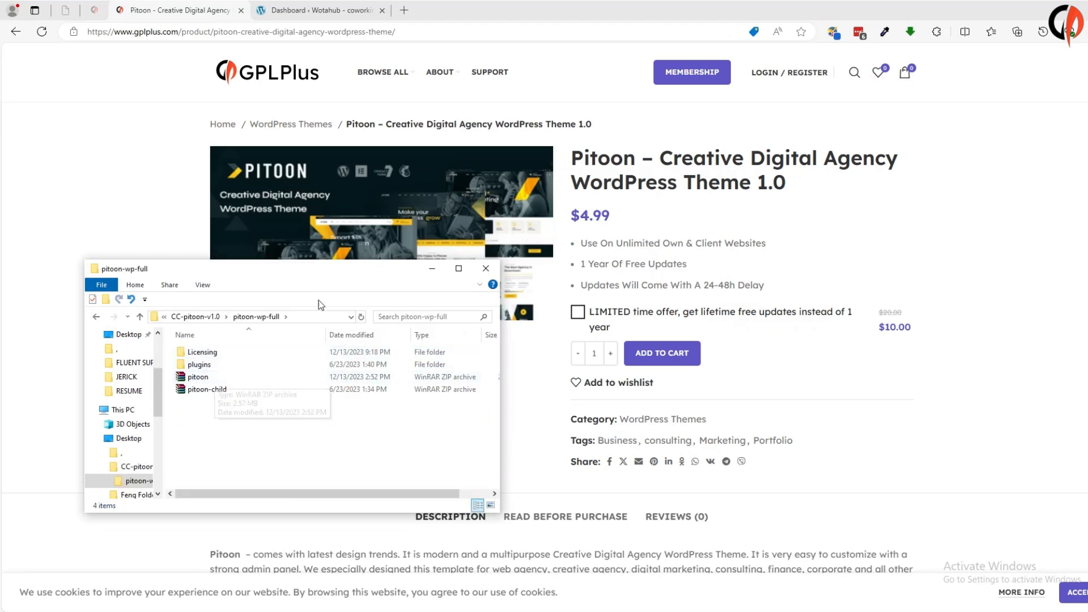
Switch to the WordPress dashboard in the browser and open the upload form for adding a new theme
{"action": "left_click", "coordinate": [316, 10]}
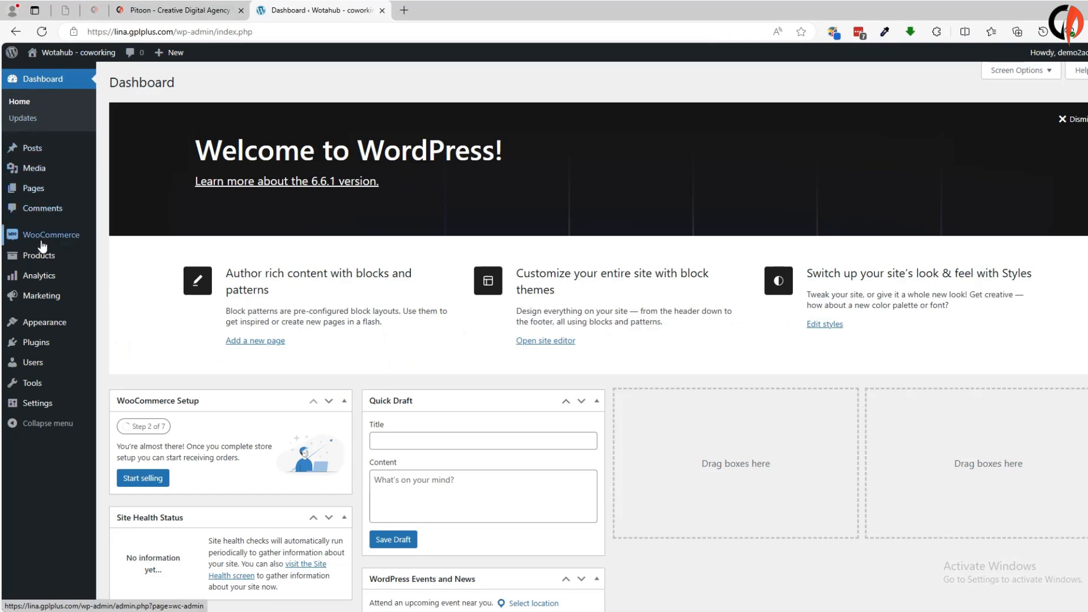
{"action": "mouse_move", "coordinate": [49, 323]}
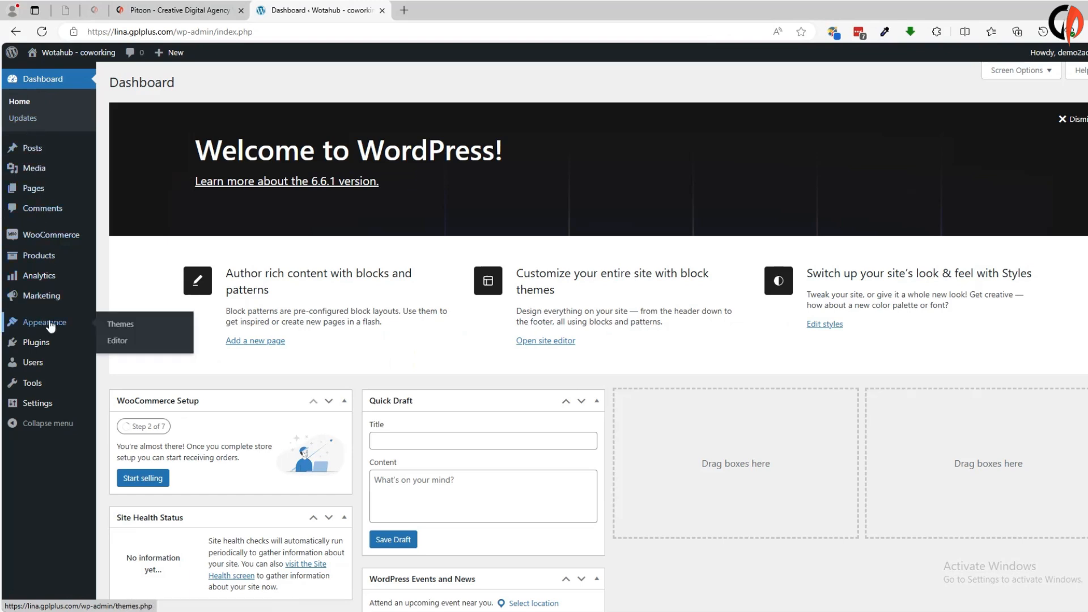
{"action": "left_click", "coordinate": [125, 325]}
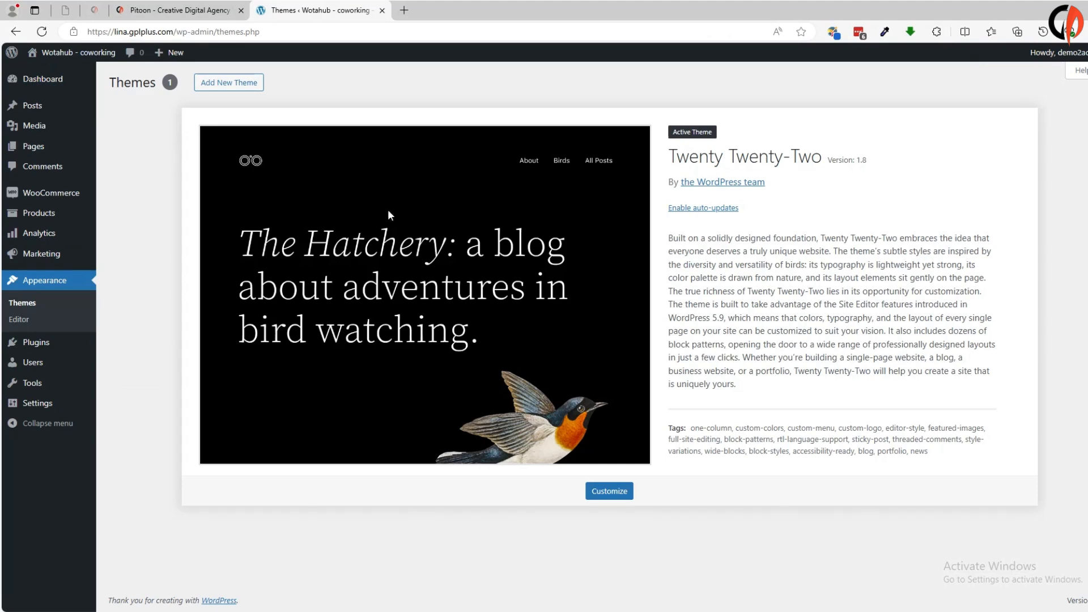
{"action": "left_click", "coordinate": [243, 88]}
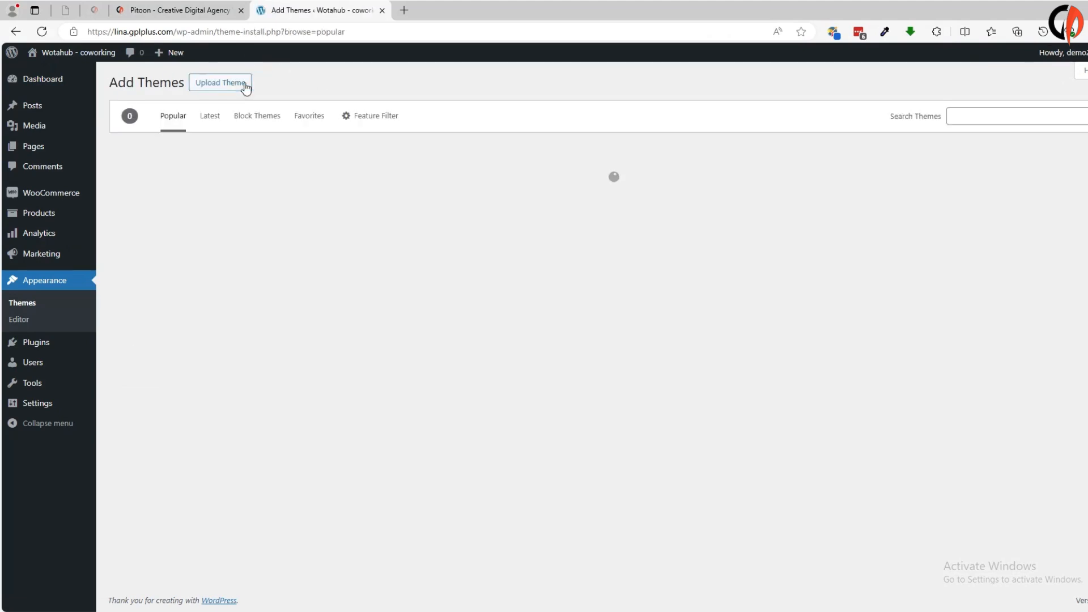
{"action": "left_click", "coordinate": [241, 83]}
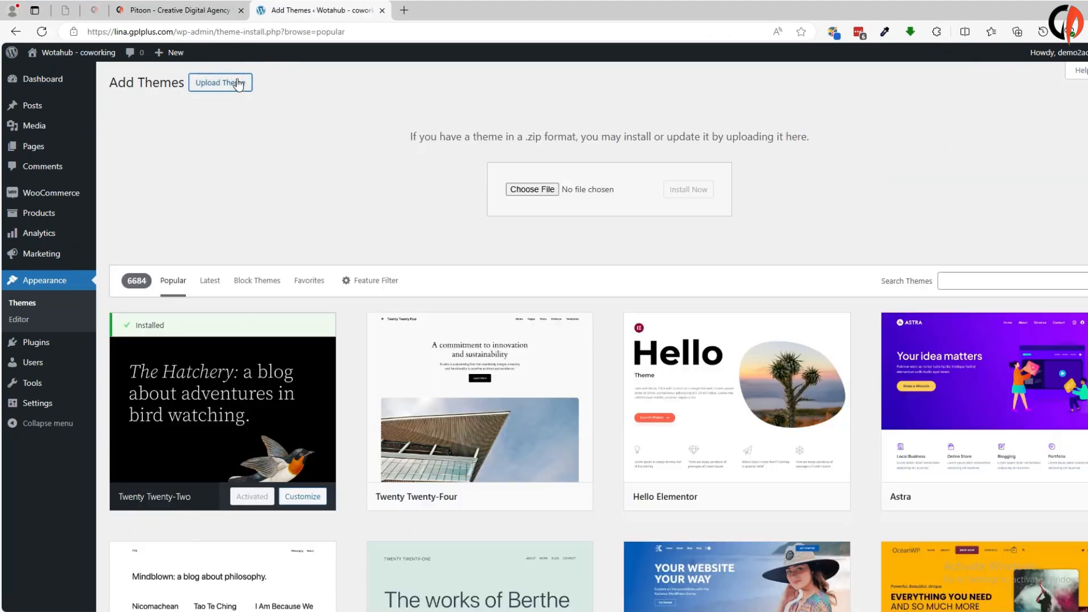
Install the theme from pitoon.zip in the Desktop's CC-pitoon-v1.0 > pitoon-wp-full folder and activate it
{"action": "left_click", "coordinate": [530, 190]}
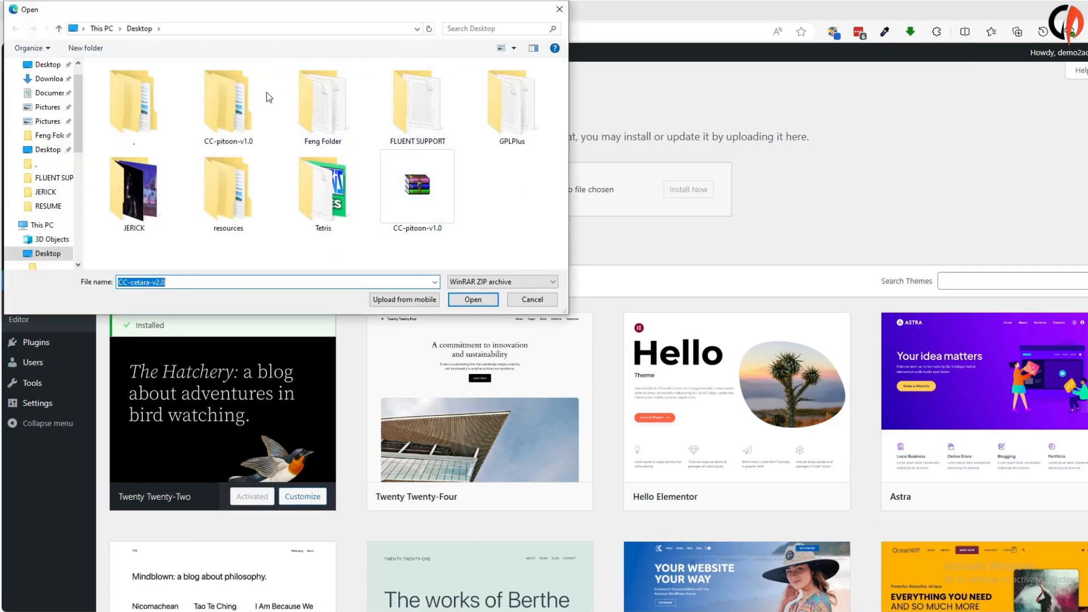
{"action": "double_click", "coordinate": [223, 101]}
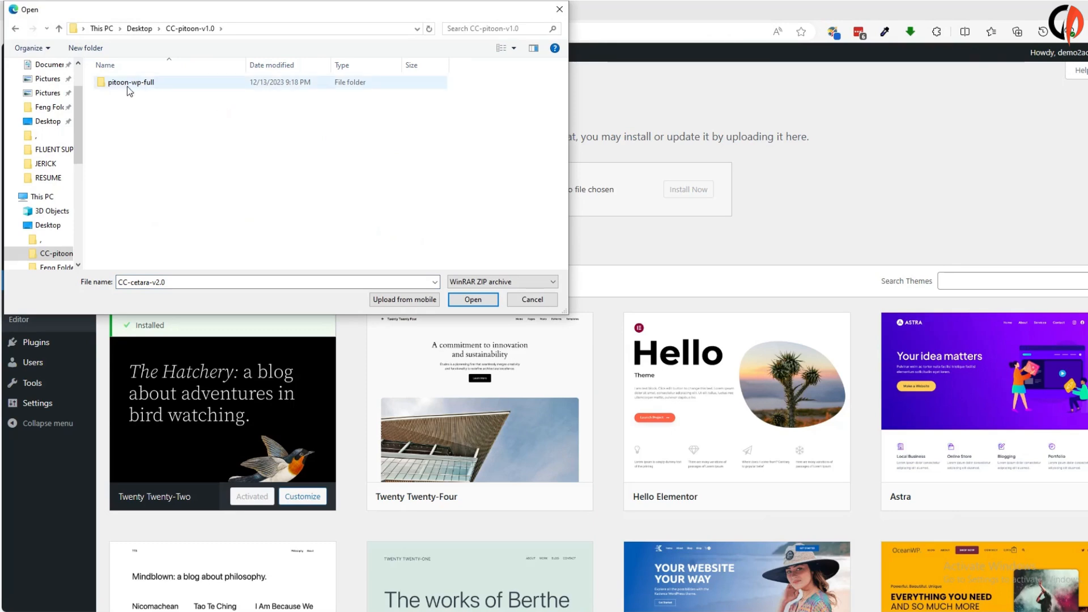
{"action": "double_click", "coordinate": [144, 85]}
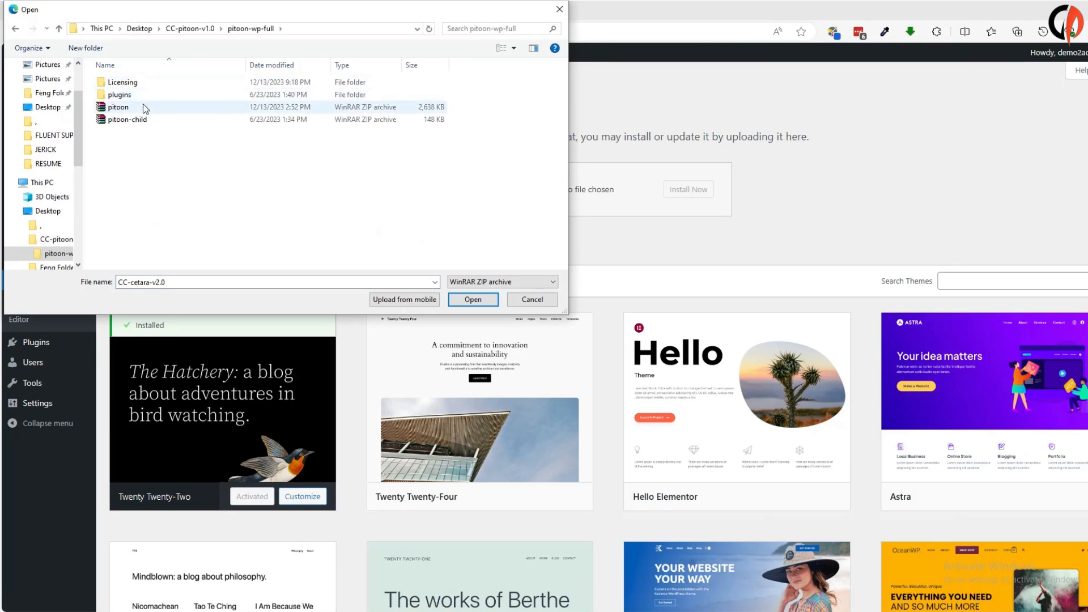
{"action": "left_click", "coordinate": [141, 106]}
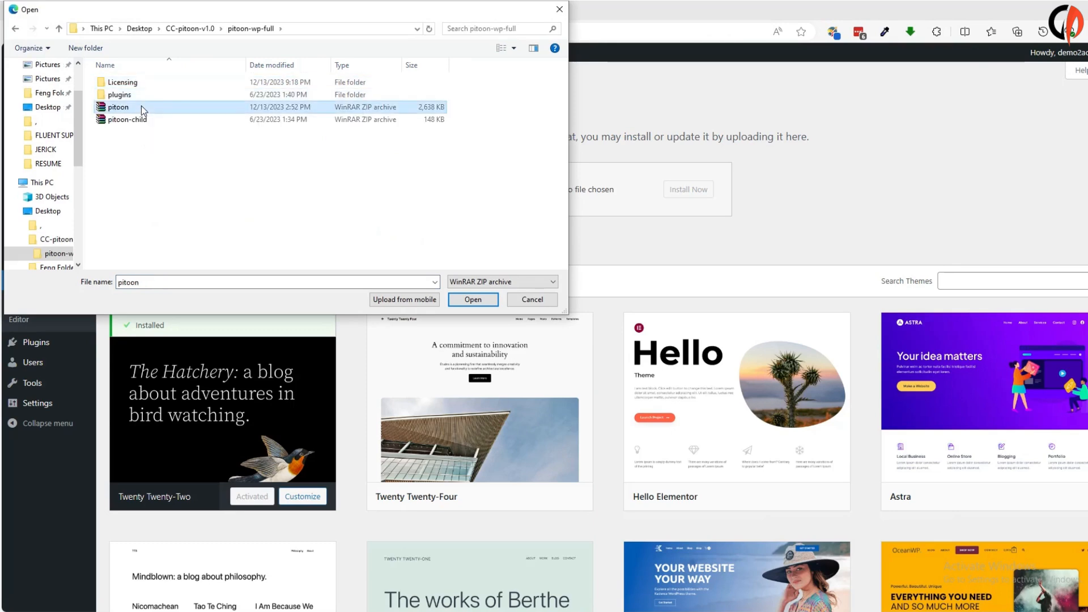
{"action": "left_click", "coordinate": [475, 301]}
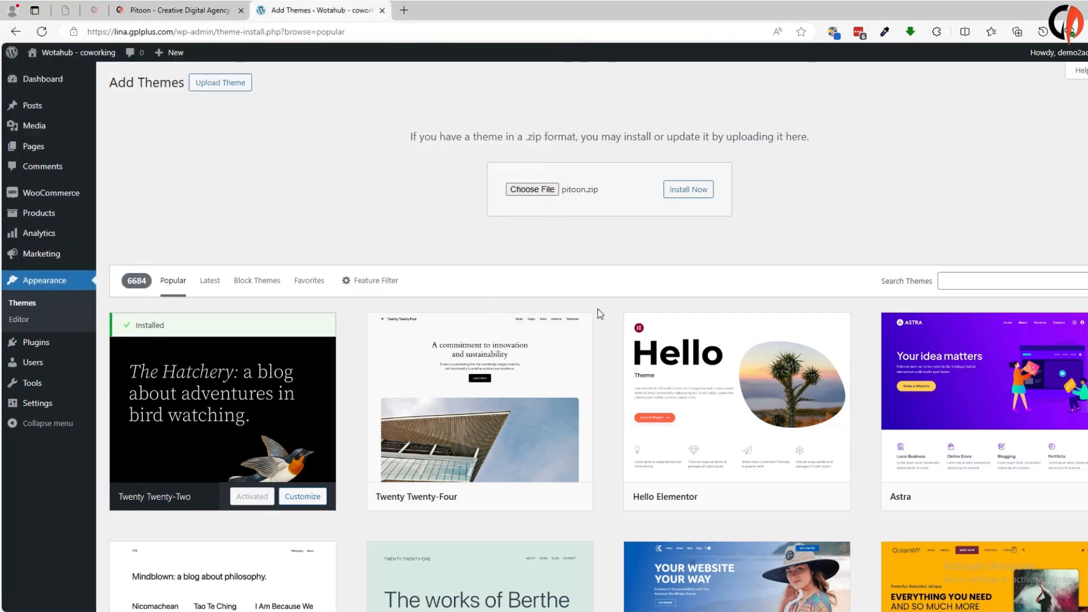
{"action": "left_click", "coordinate": [695, 192]}
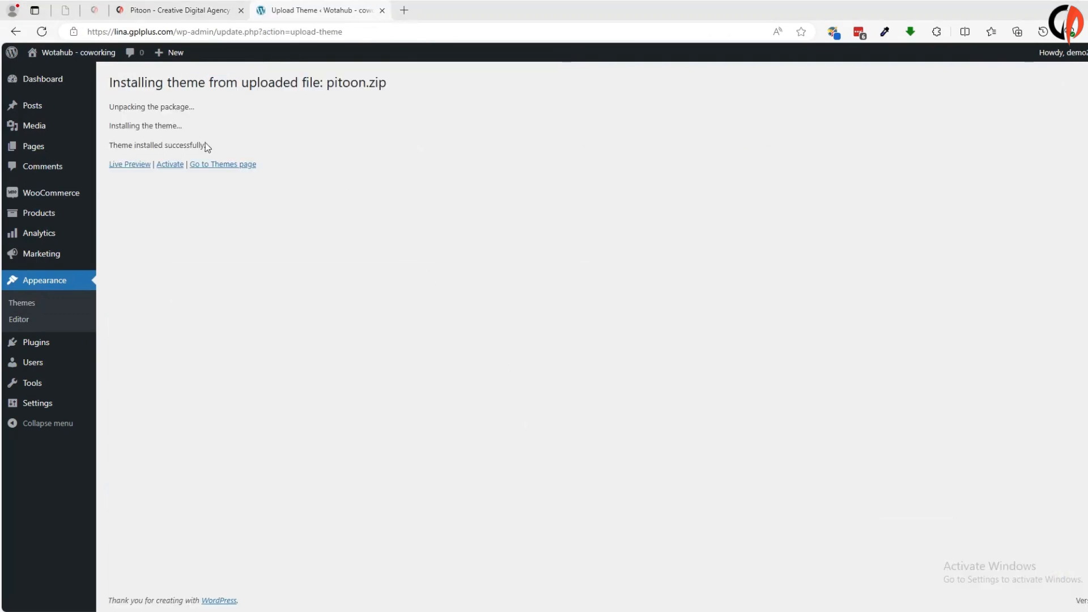
{"action": "left_click", "coordinate": [177, 166]}
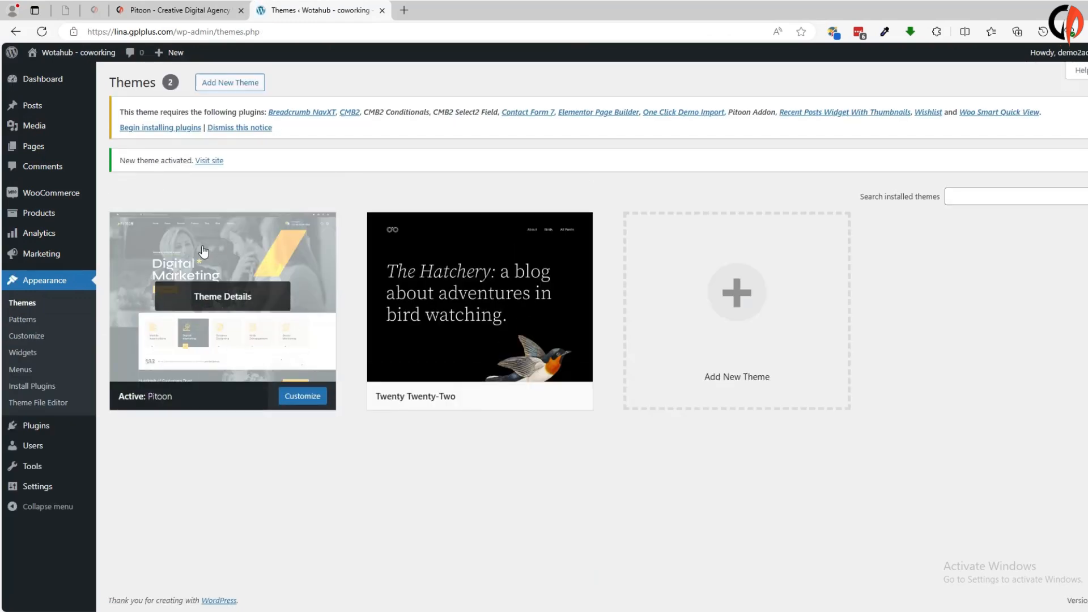
Bulk install all the plugins required by the Pitoon theme
{"action": "left_click", "coordinate": [164, 128]}
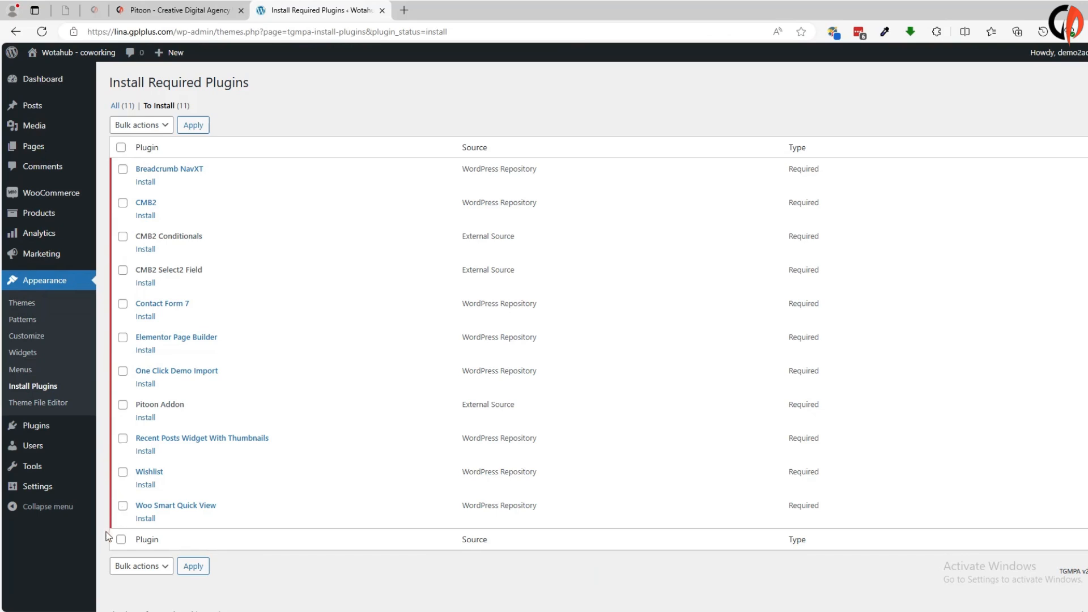
{"action": "left_click", "coordinate": [122, 540]}
{"action": "left_click", "coordinate": [149, 125]}
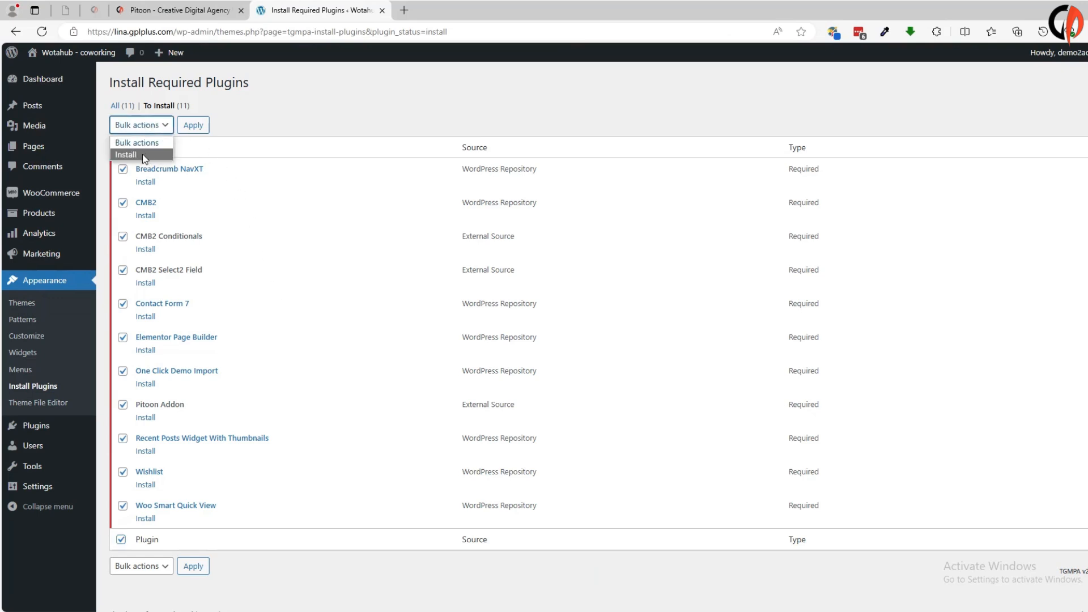
{"action": "left_click", "coordinate": [144, 156]}
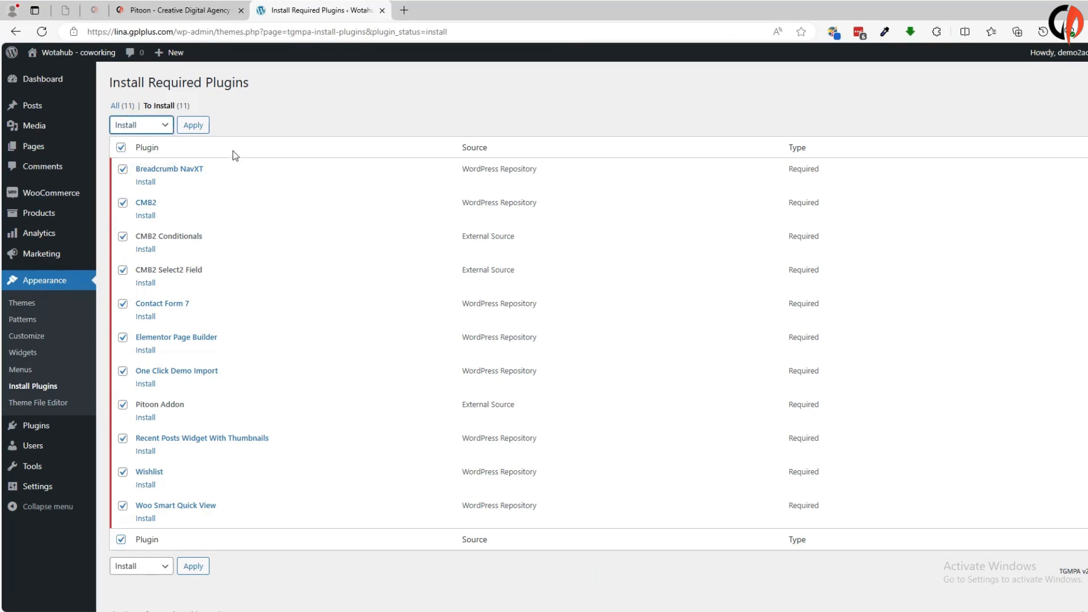
{"action": "left_click", "coordinate": [192, 130]}
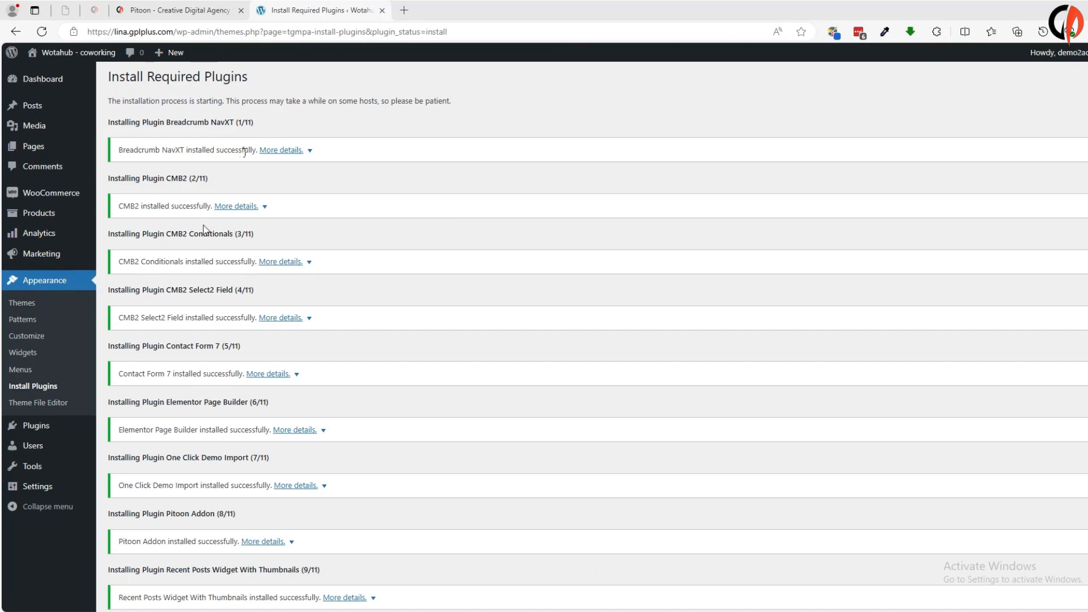
Return to the required plugins installer and bulk activate all the installed plugins
{"action": "scroll", "coordinate": [201, 246], "scroll_direction": "down", "scroll_amount": 1}
{"action": "scroll", "coordinate": [168, 228], "scroll_direction": "down", "scroll_amount": 2}
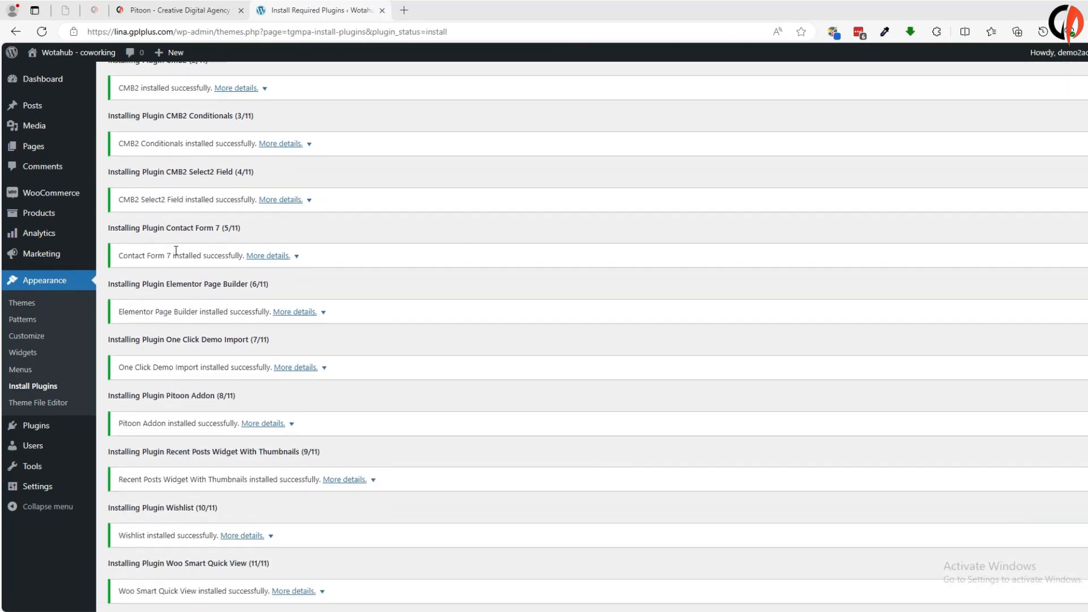
{"action": "scroll", "coordinate": [212, 306], "scroll_direction": "down", "scroll_amount": 1}
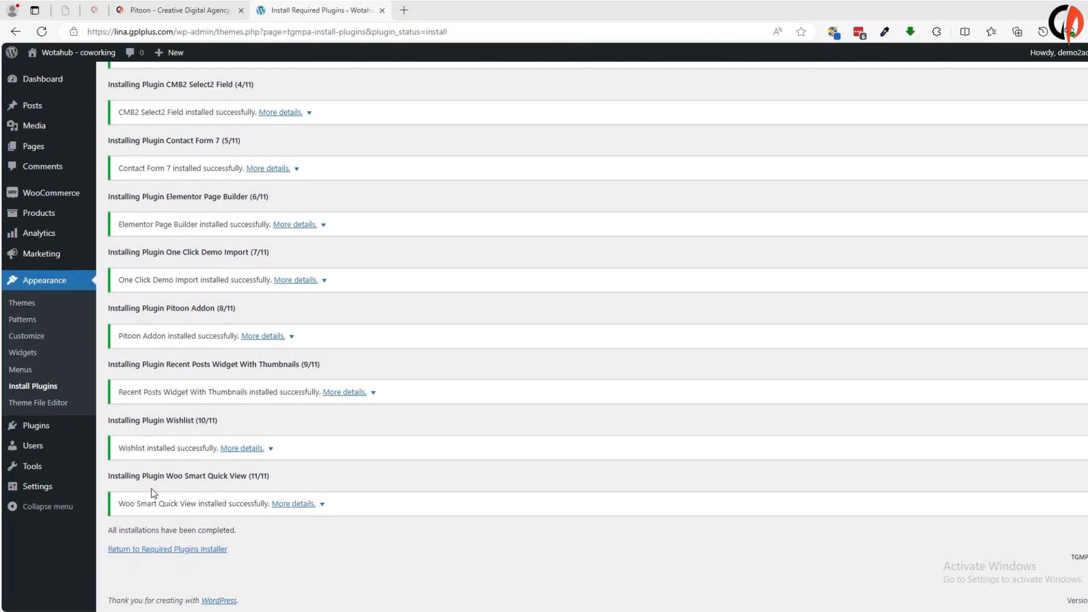
{"action": "left_click", "coordinate": [164, 552]}
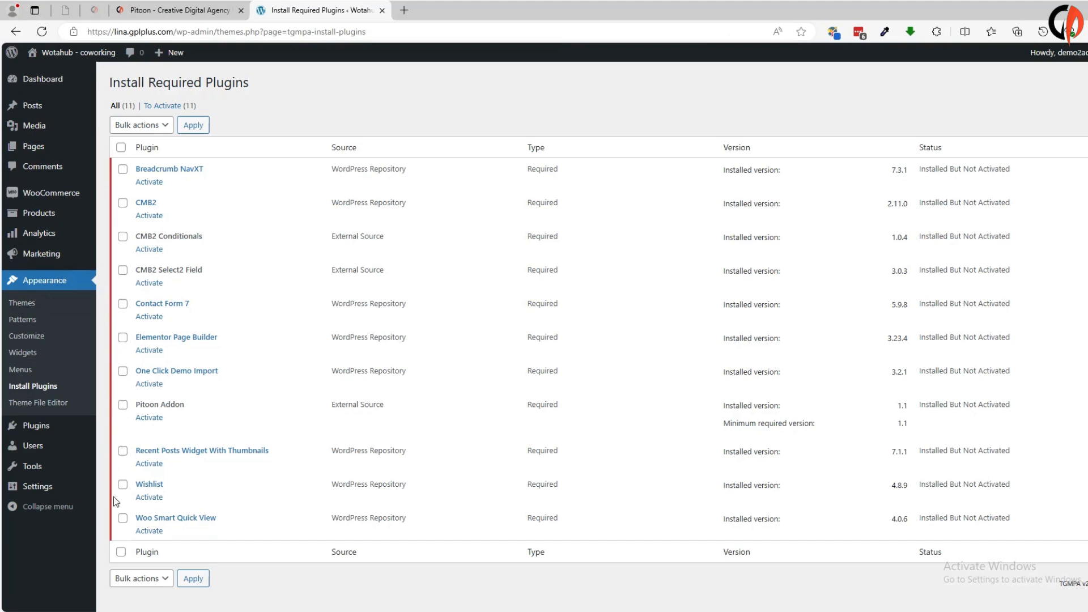
{"action": "left_click", "coordinate": [118, 552]}
{"action": "left_click", "coordinate": [147, 130]}
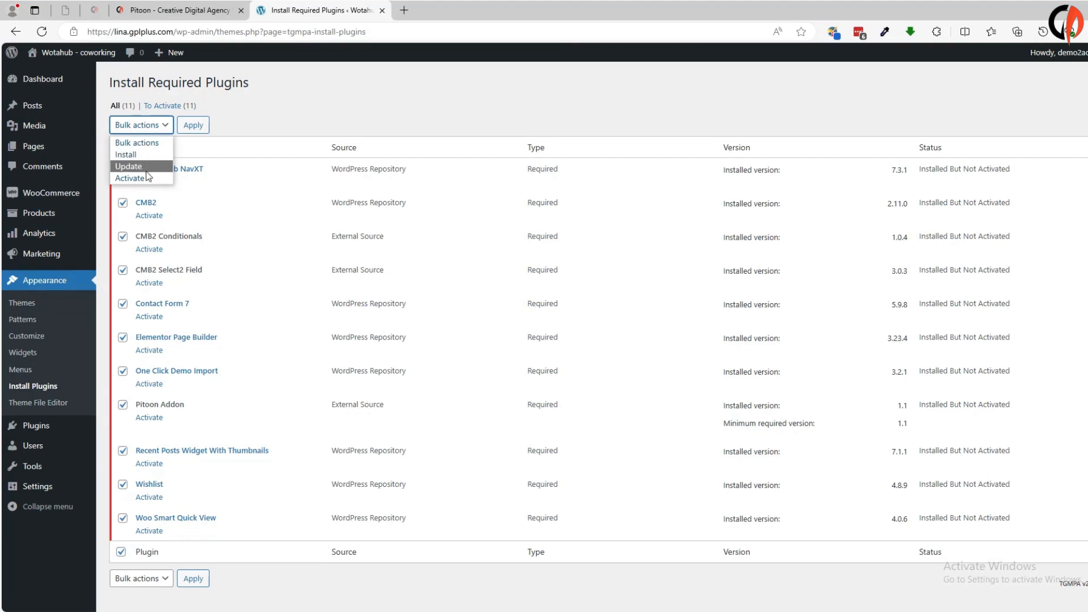
{"action": "left_click", "coordinate": [132, 178]}
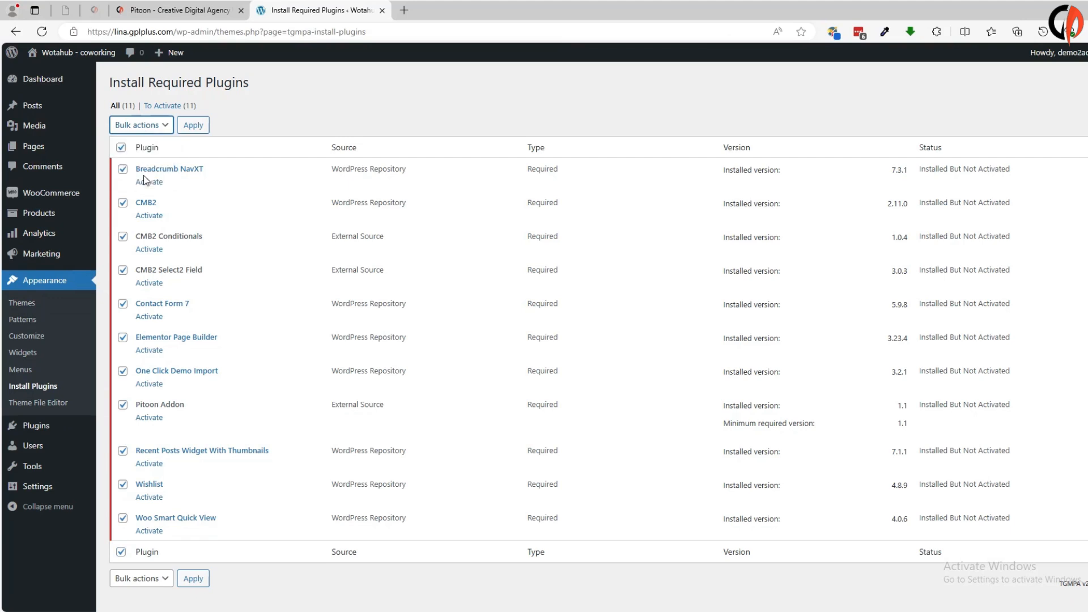
{"action": "left_click", "coordinate": [187, 126]}
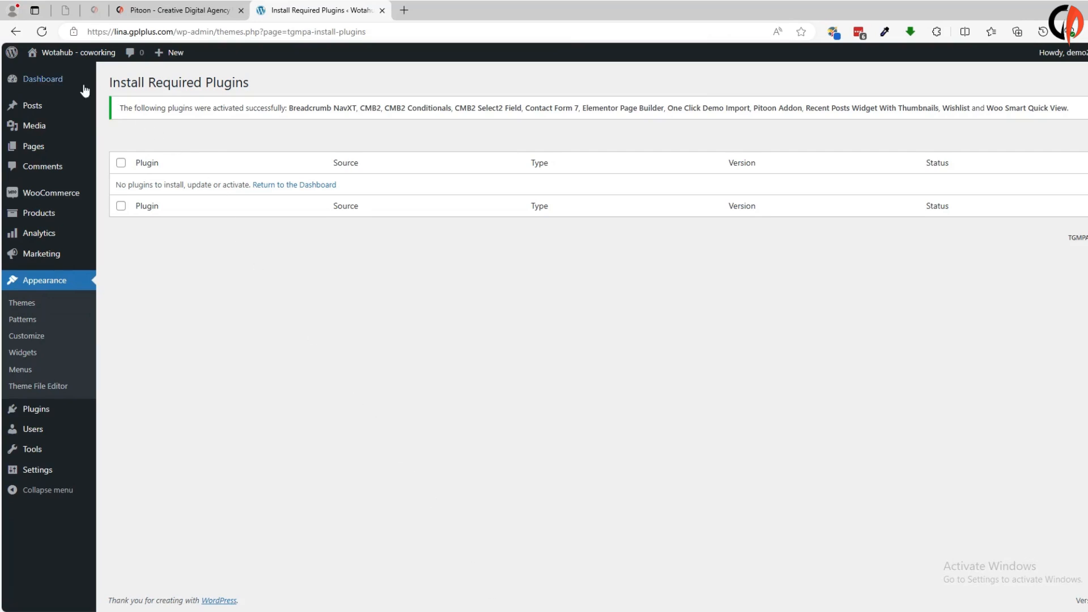
Import the Pitoon demo data with One Click Demo Import, toggling the All in One SEO recommendation before continuing
{"action": "left_click", "coordinate": [50, 84]}
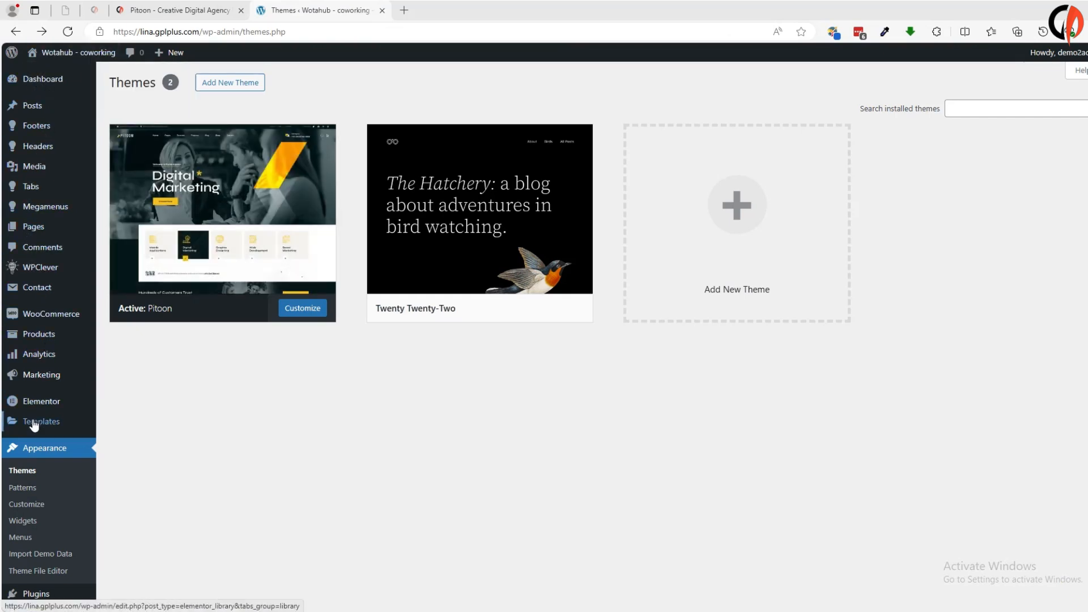
{"action": "scroll", "coordinate": [44, 448], "scroll_direction": "down", "scroll_amount": 1}
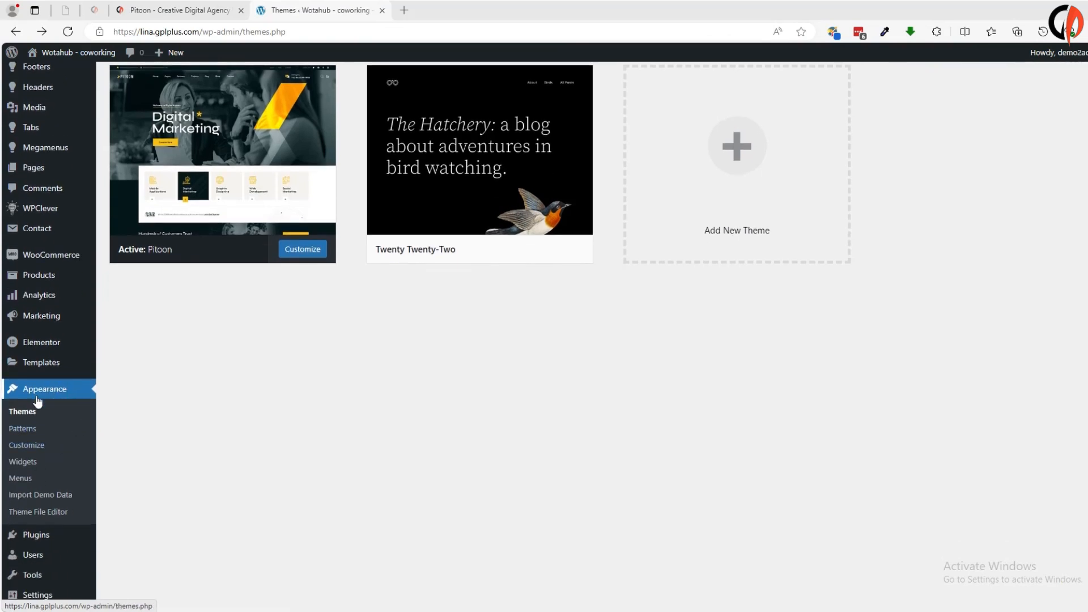
{"action": "left_click", "coordinate": [39, 495]}
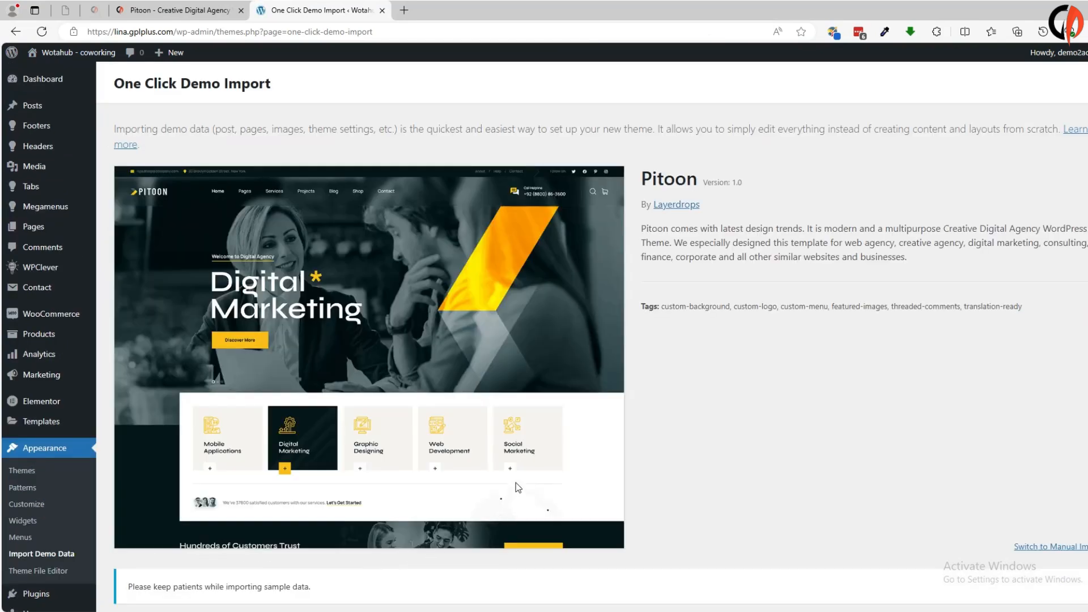
{"action": "scroll", "coordinate": [410, 274], "scroll_direction": "down", "scroll_amount": 2}
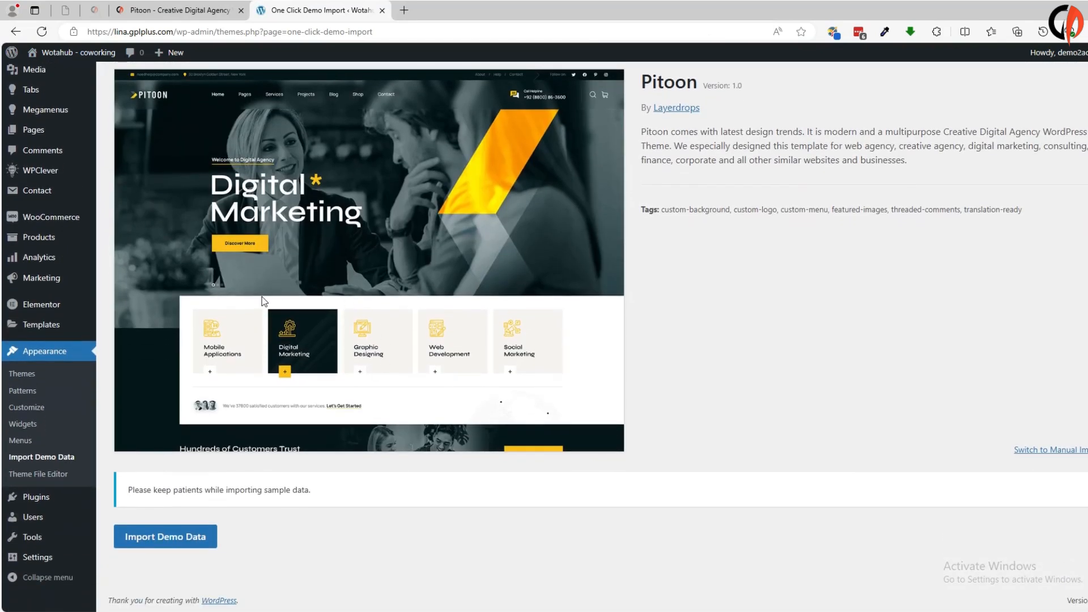
{"action": "left_click", "coordinate": [179, 544]}
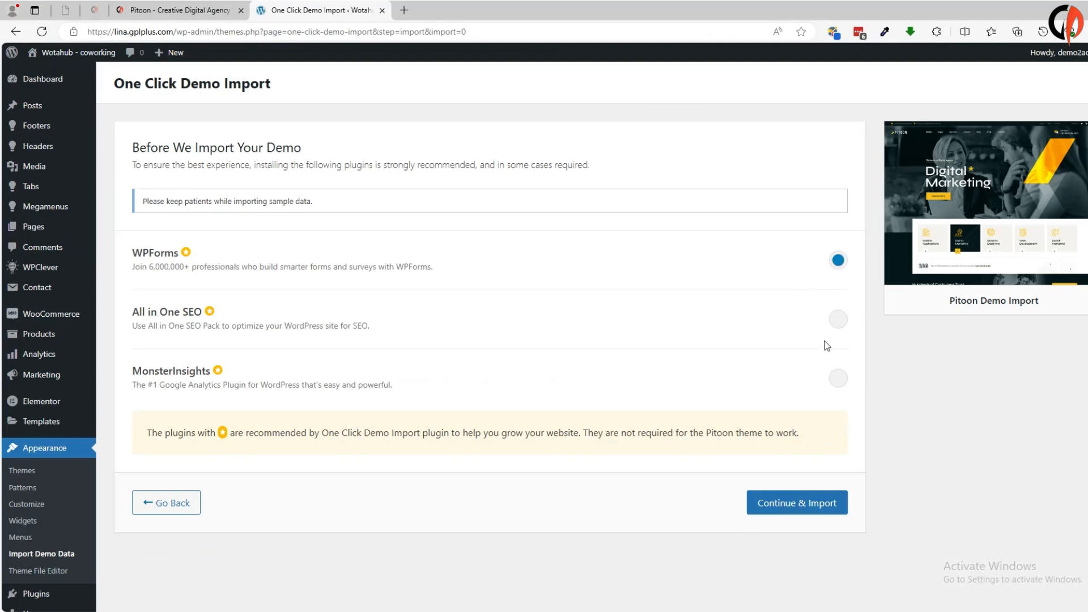
{"action": "left_click", "coordinate": [838, 320]}
{"action": "left_click", "coordinate": [812, 503]}
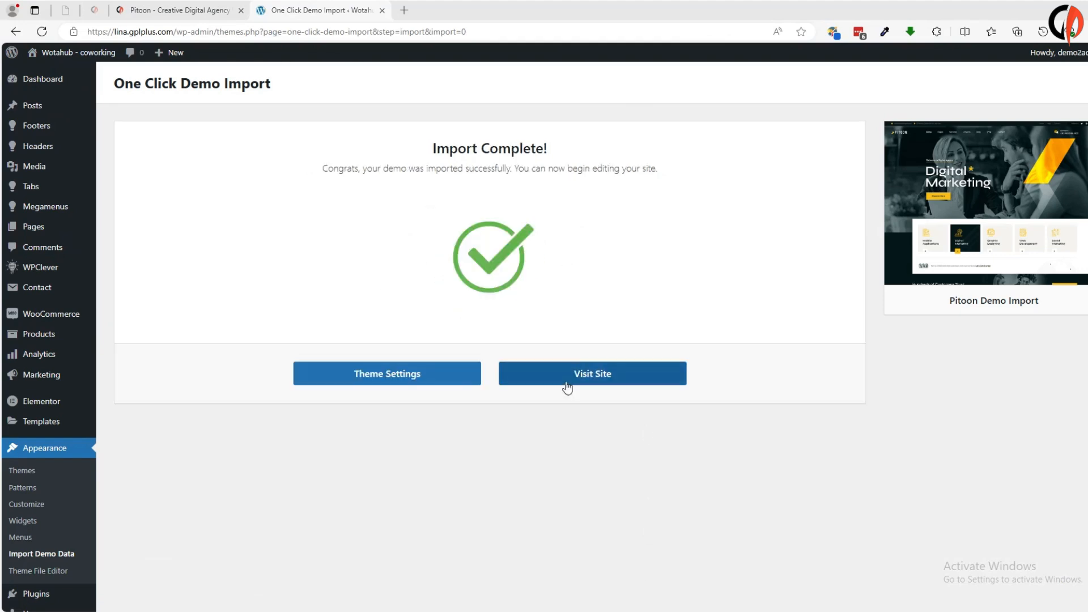
Visit the site from the completed demo import and examine the imported home page's sections down to the blog articles and back up
{"action": "left_click", "coordinate": [602, 386]}
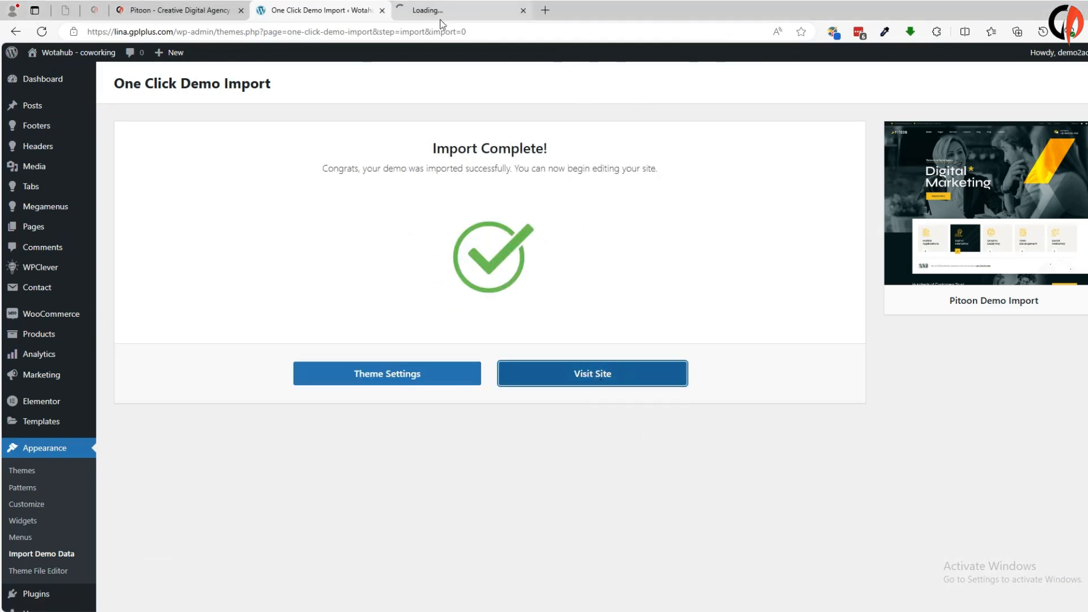
{"action": "left_click", "coordinate": [488, 17]}
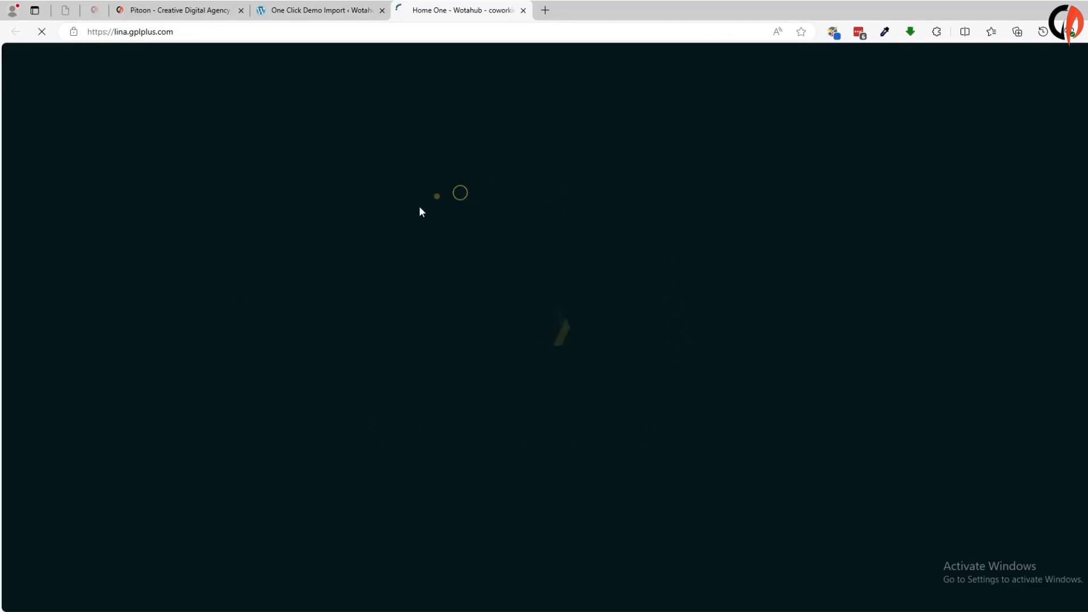
{"action": "scroll", "coordinate": [623, 295], "scroll_direction": "down", "scroll_amount": 8}
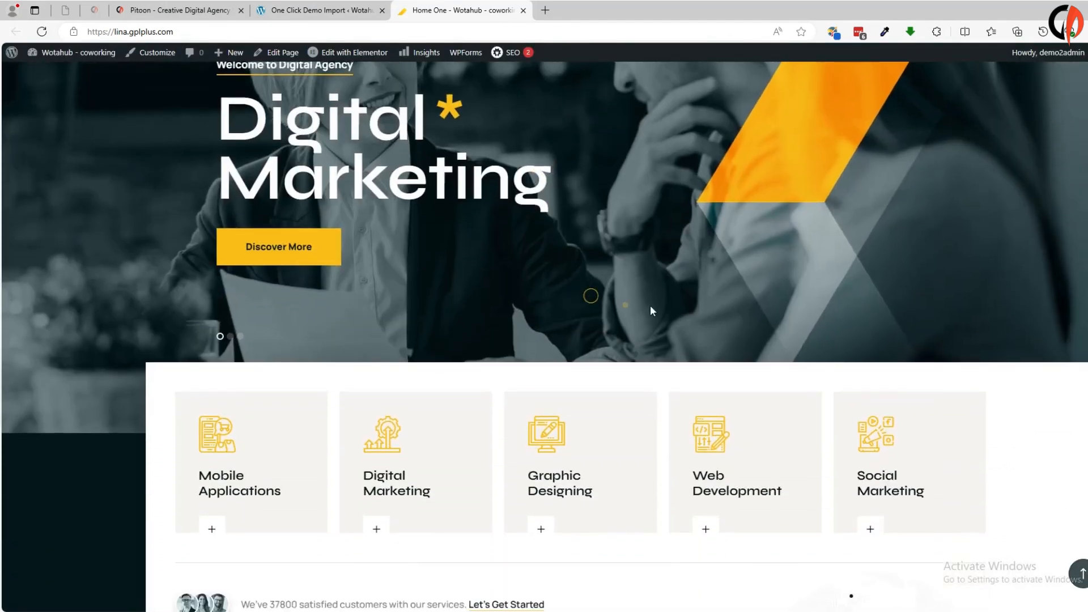
{"action": "scroll", "coordinate": [481, 389], "scroll_direction": "down", "scroll_amount": 15}
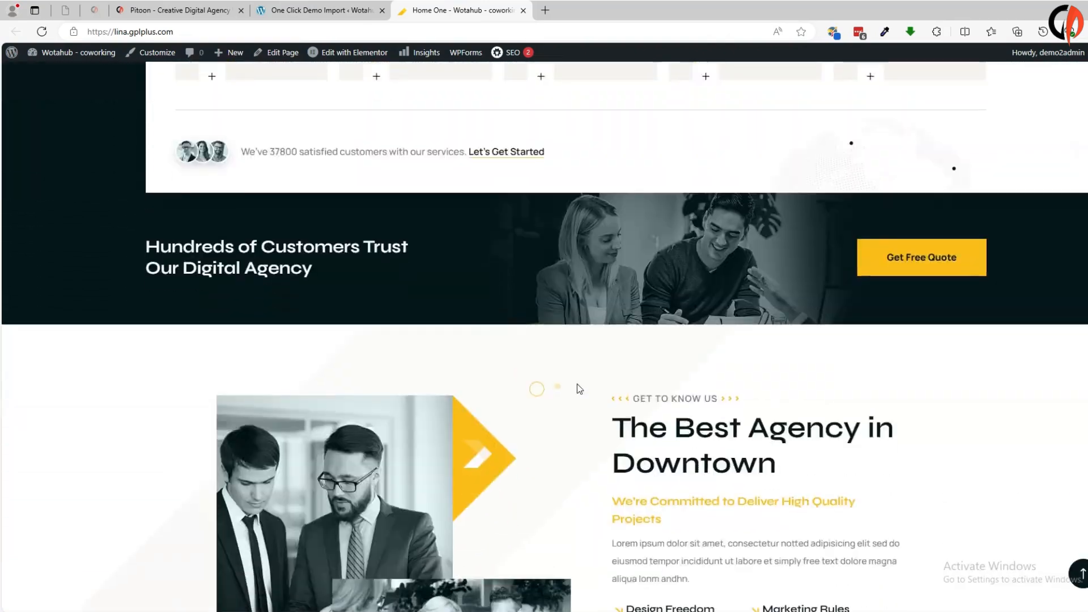
{"action": "scroll", "coordinate": [526, 427], "scroll_direction": "down", "scroll_amount": 20}
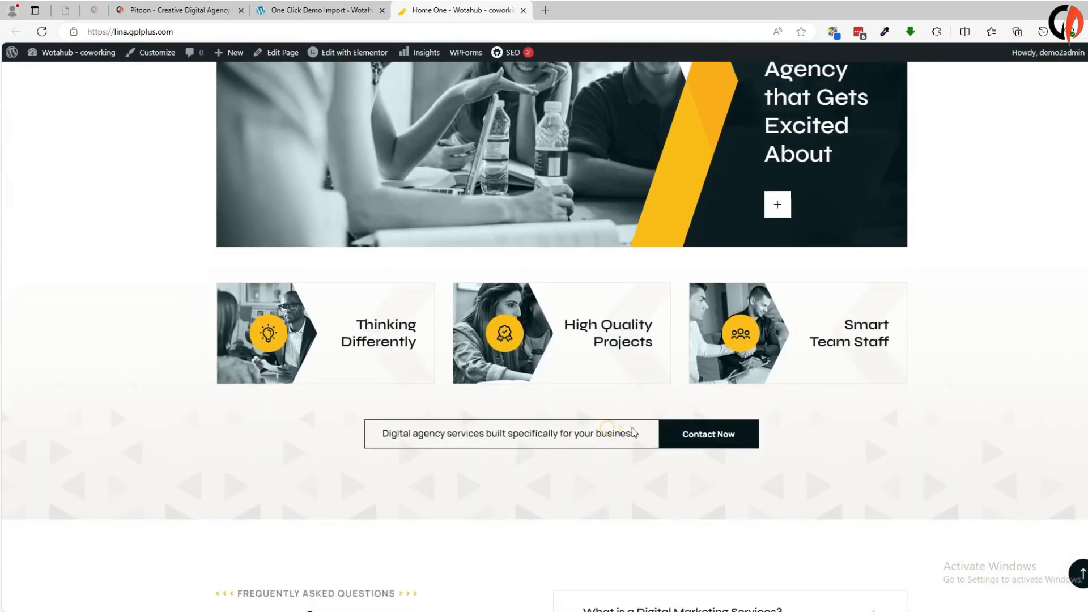
{"action": "scroll", "coordinate": [575, 498], "scroll_direction": "down", "scroll_amount": 16}
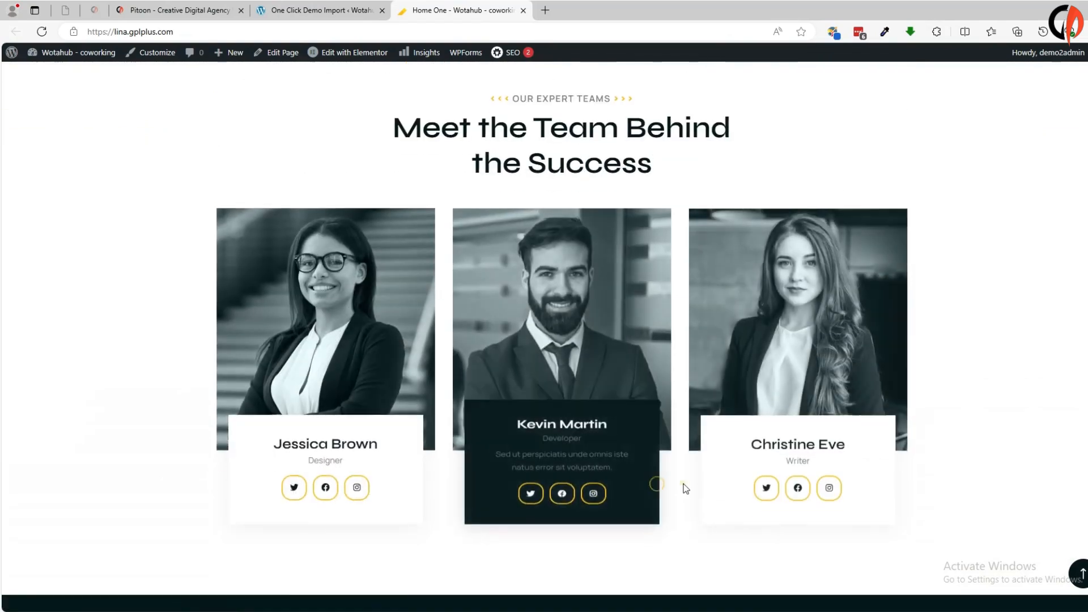
{"action": "scroll", "coordinate": [577, 507], "scroll_direction": "down", "scroll_amount": 15}
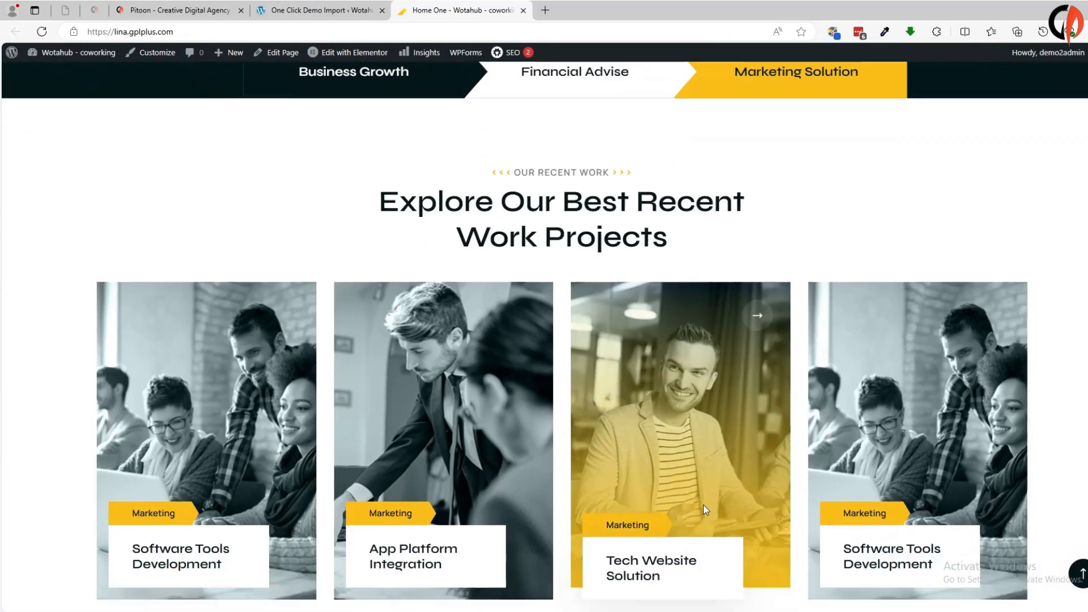
{"action": "scroll", "coordinate": [623, 492], "scroll_direction": "down", "scroll_amount": 15}
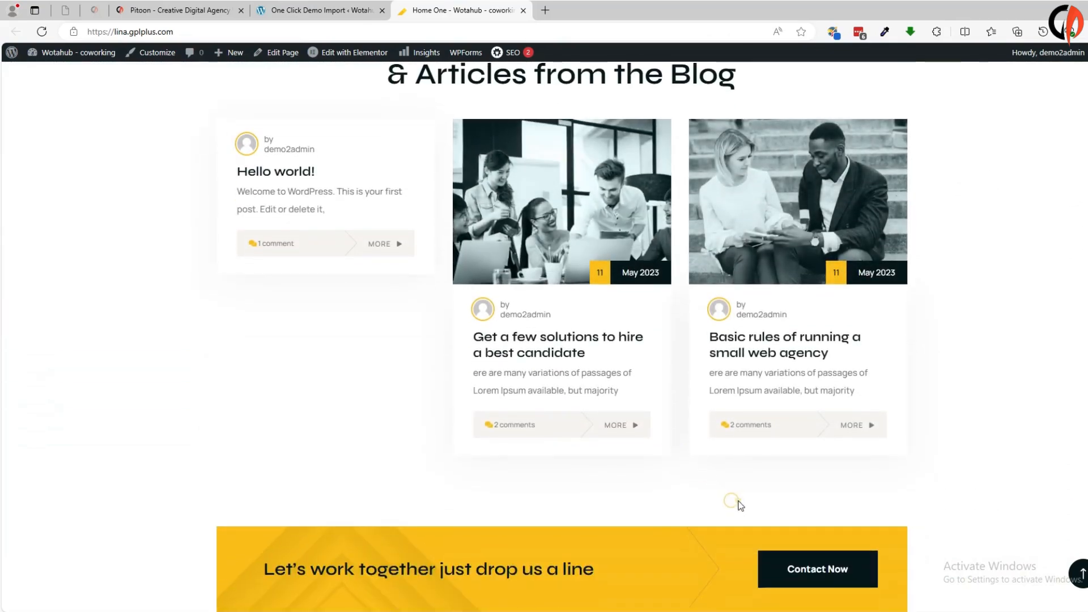
{"action": "scroll", "coordinate": [733, 503], "scroll_direction": "up", "scroll_amount": 12}
{"action": "scroll", "coordinate": [698, 464], "scroll_direction": "up", "scroll_amount": 15}
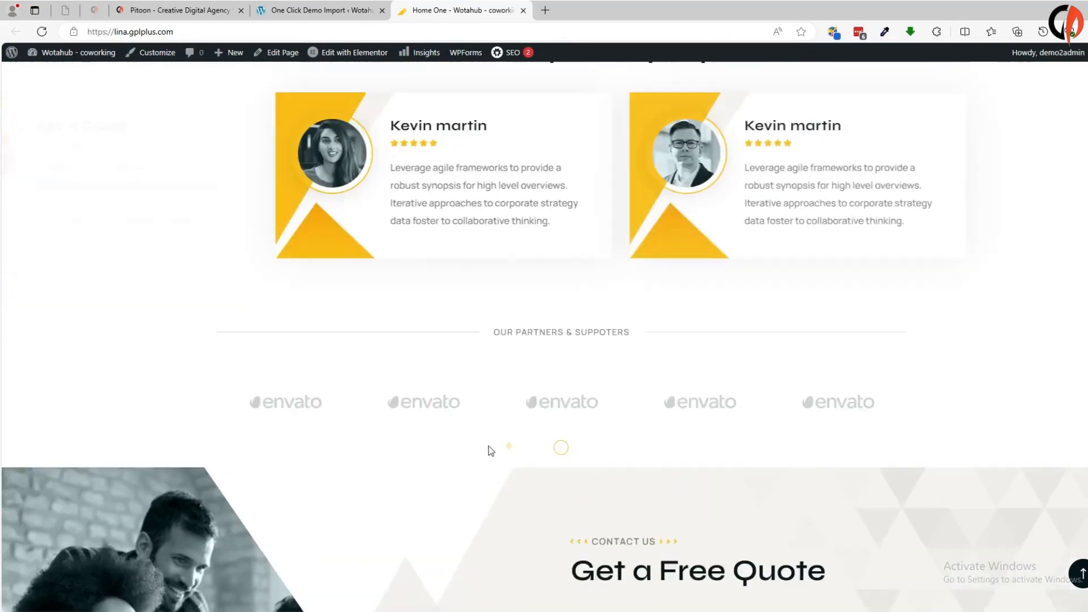
{"action": "scroll", "coordinate": [486, 420], "scroll_direction": "up", "scroll_amount": 15}
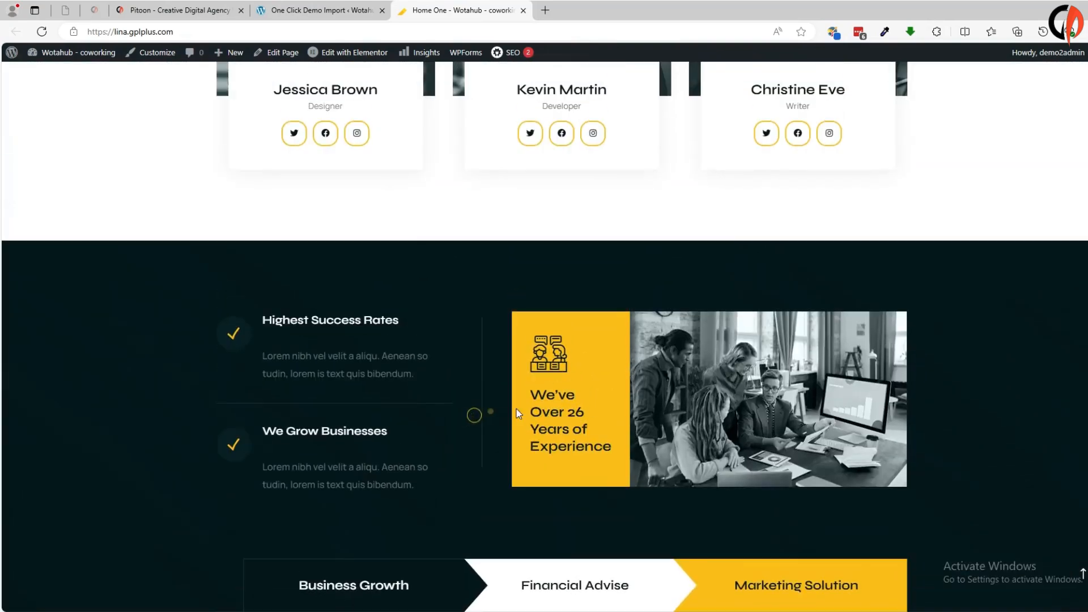
{"action": "scroll", "coordinate": [451, 412], "scroll_direction": "up", "scroll_amount": 15}
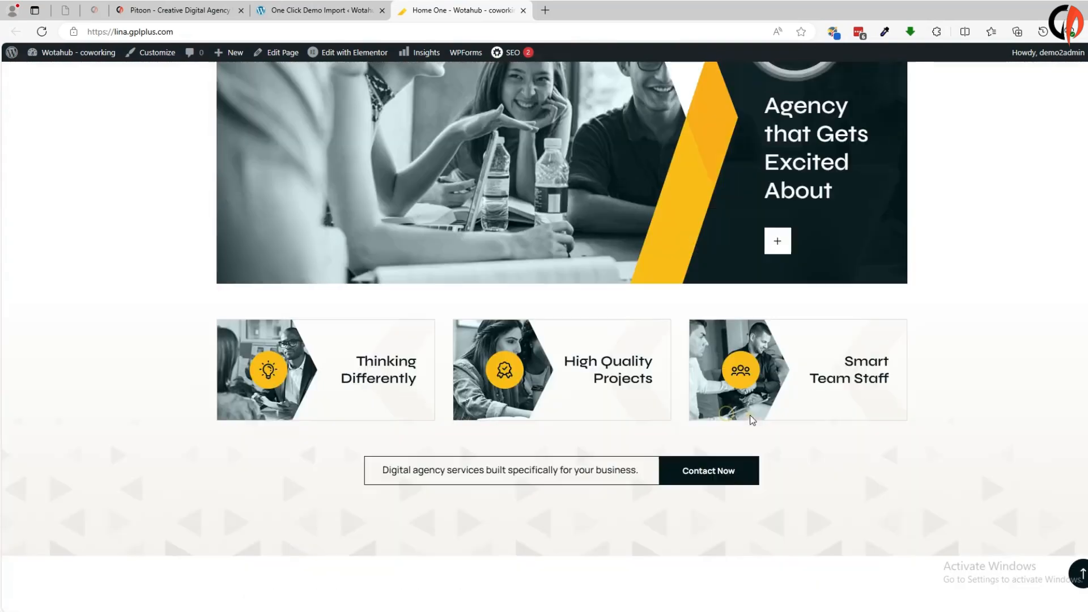
{"action": "scroll", "coordinate": [727, 431], "scroll_direction": "up", "scroll_amount": 10}
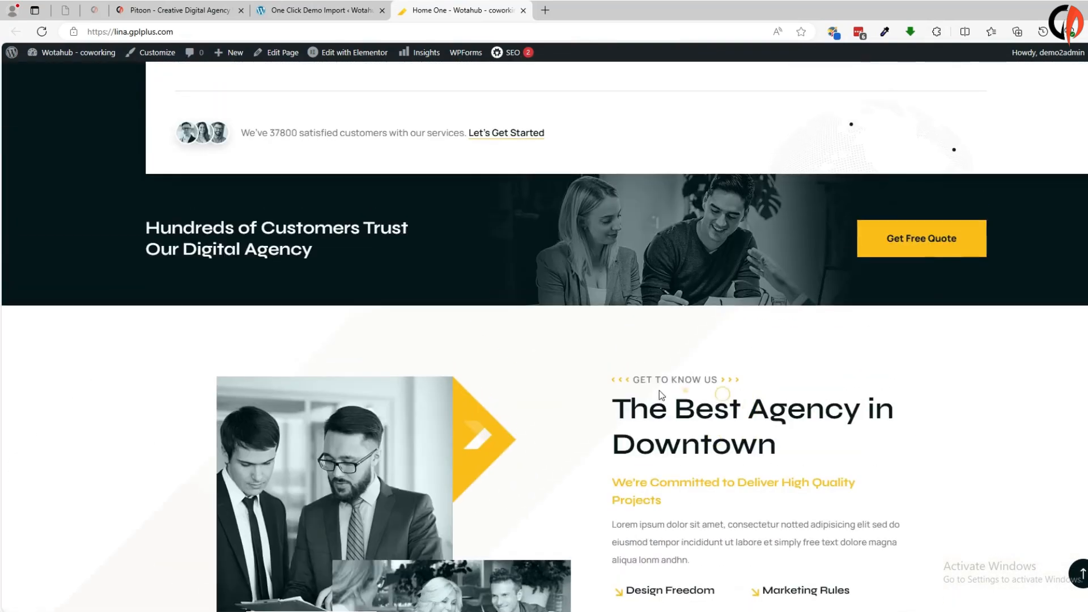